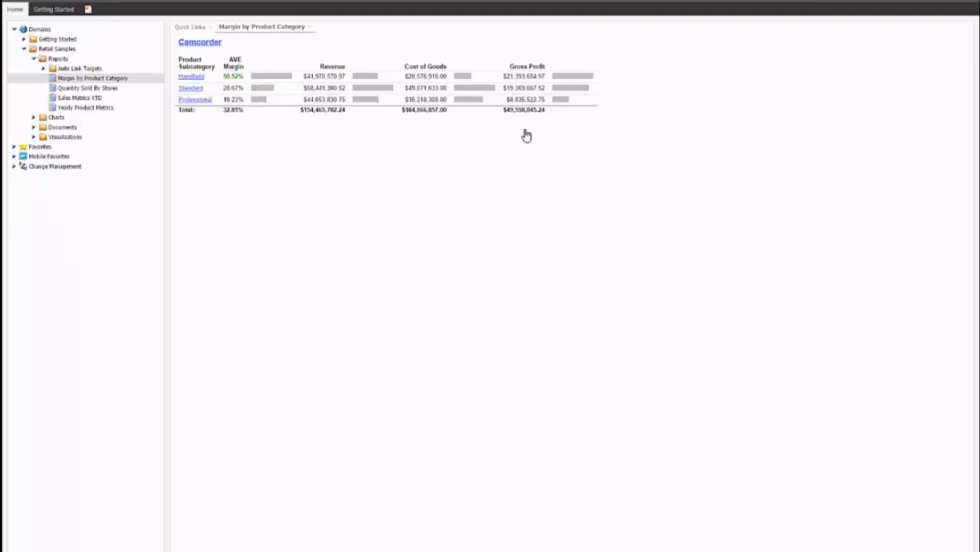
# Step: Drill the Professional subcategory down to its camcorder models, then show drill options for the Sony HDRAX2000
pyautogui.click(197, 101)
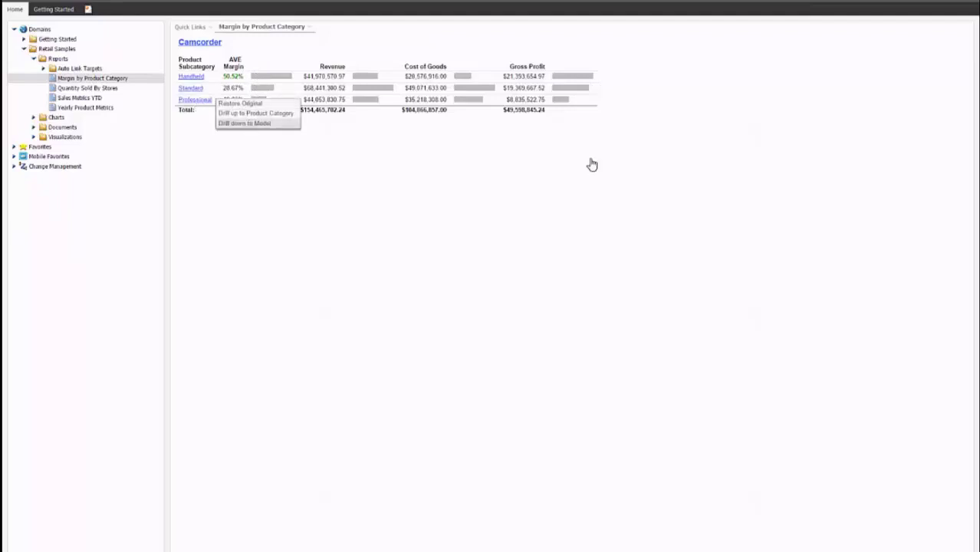
pyautogui.click(247, 124)
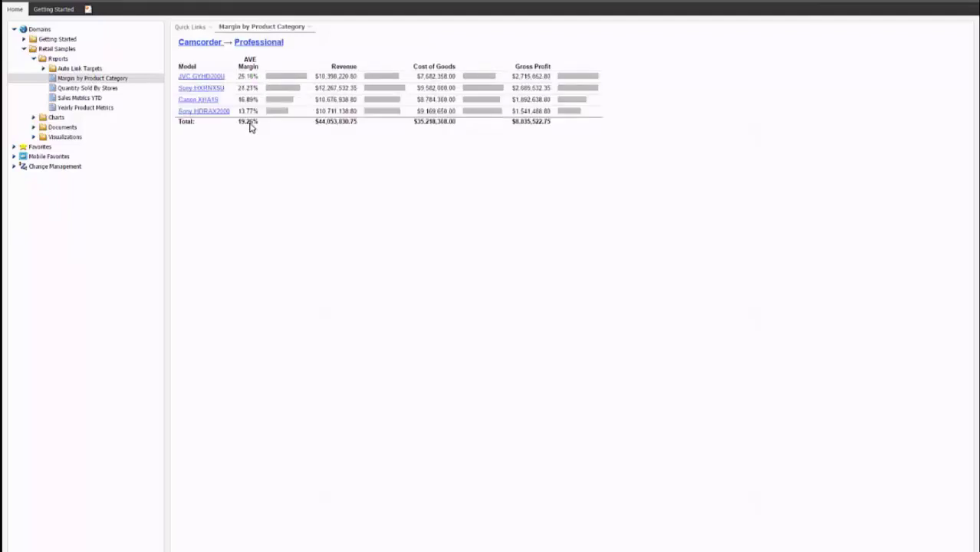
pyautogui.click(204, 112)
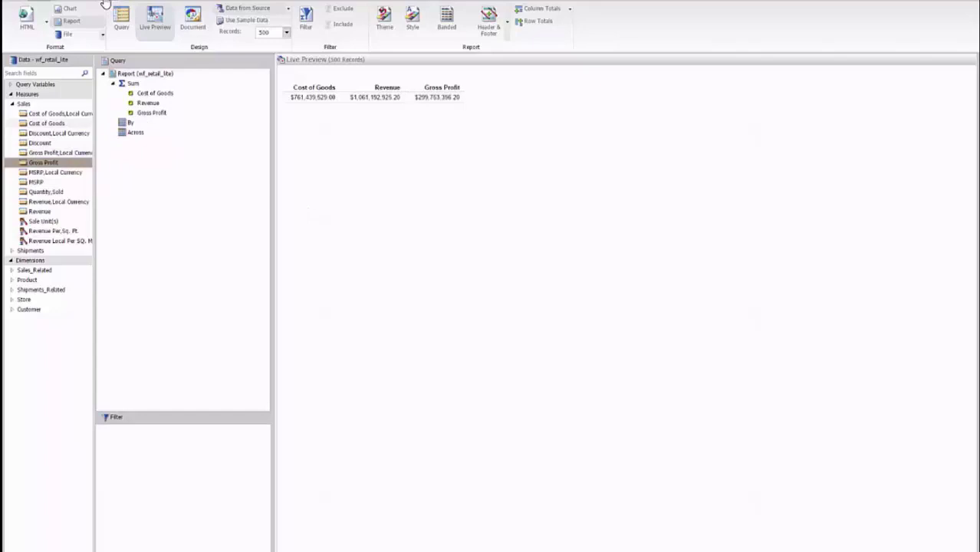
# Step: Start a new calculated field named Margin with the expression Gross Profit / Revenue
pyautogui.click(410, 6)
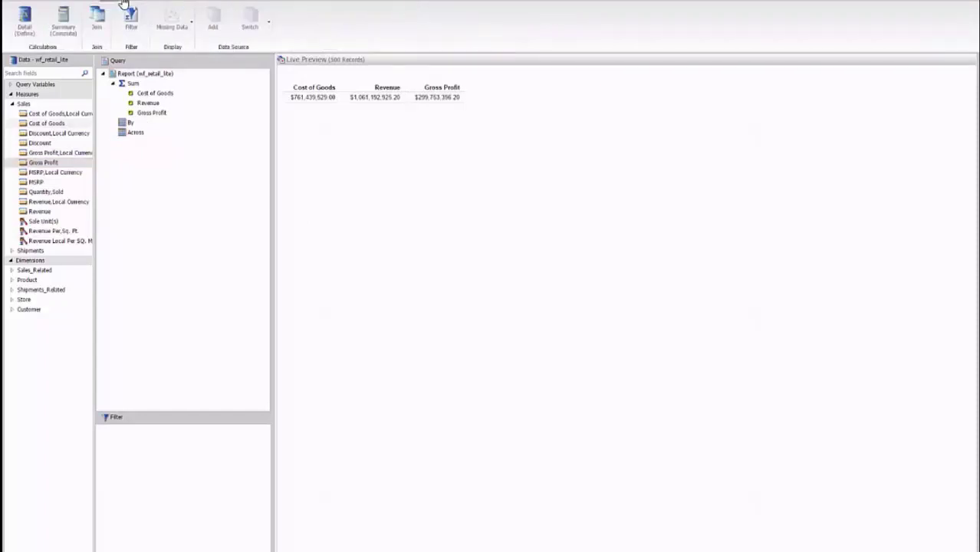
pyautogui.click(24, 19)
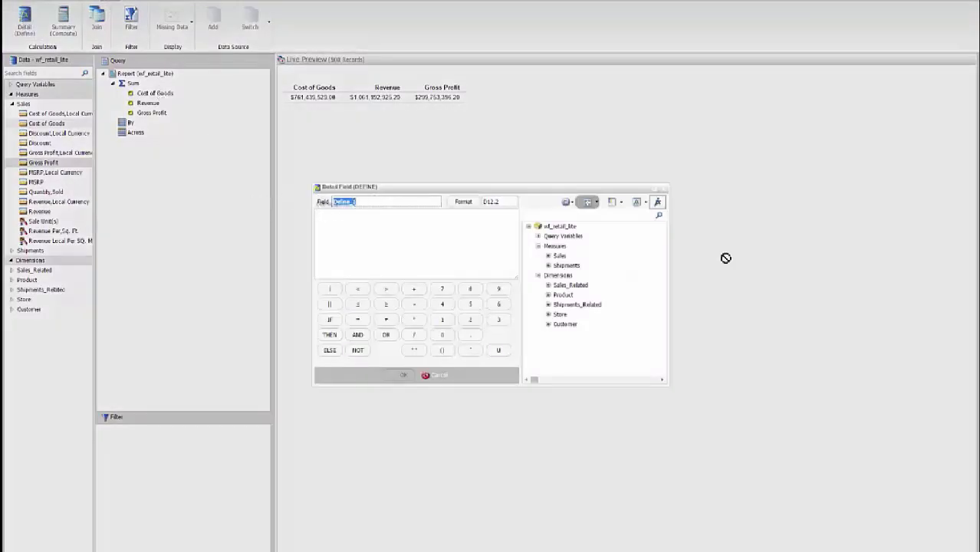
pyautogui.write('Margin')
pyautogui.click(548, 255)
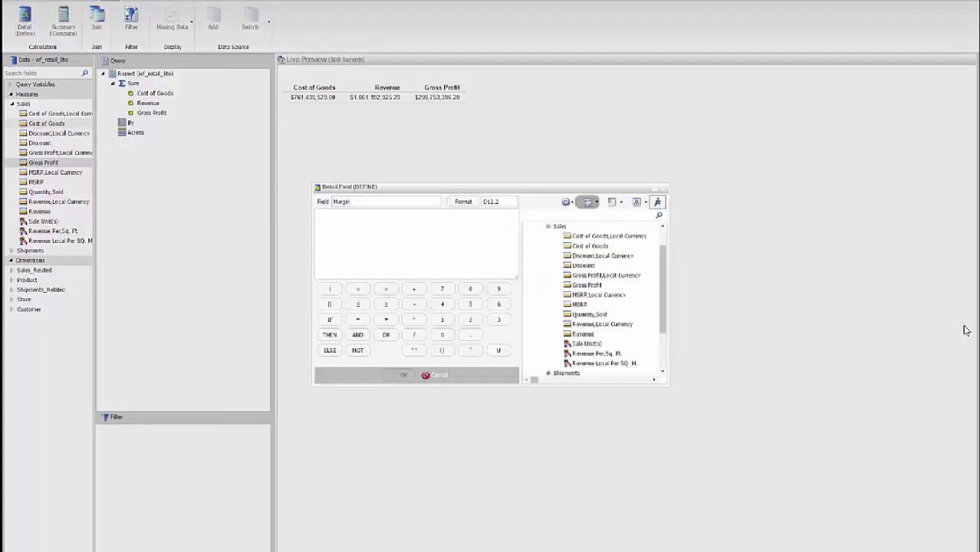
pyautogui.doubleClick(587, 286)
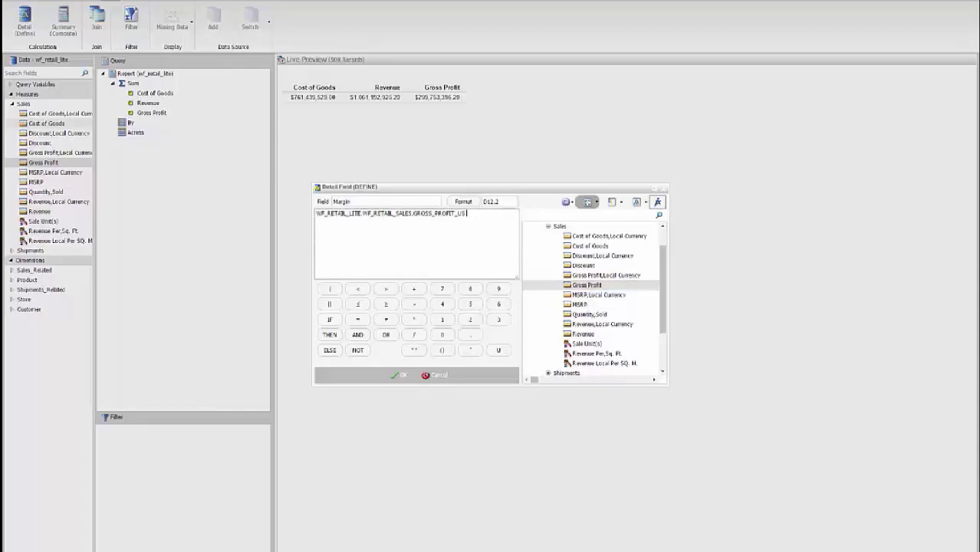
pyautogui.click(414, 334)
pyautogui.doubleClick(583, 334)
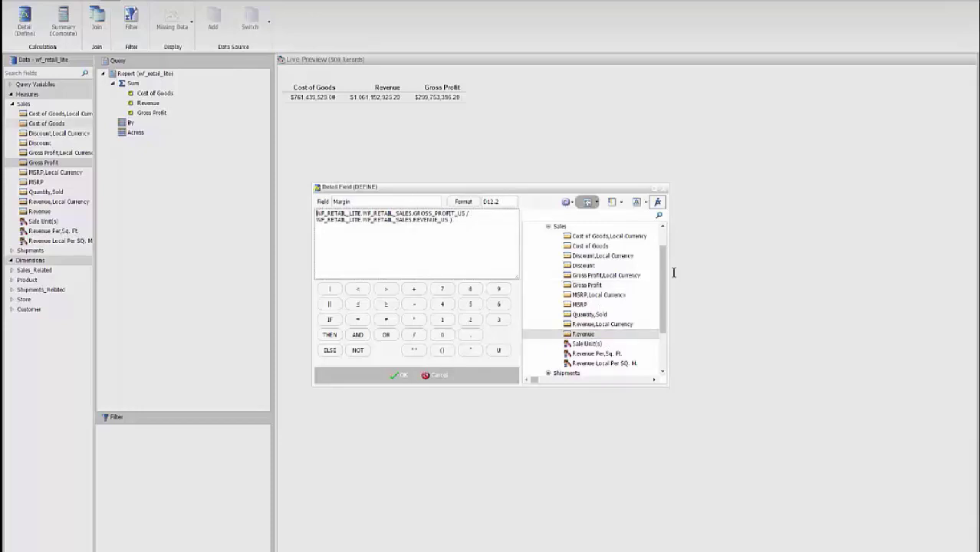
# Step: Complete the expression as (GROSS_PROFIT_US / REVENUE_US) * 100, format it D12.2%, and save the field
pyautogui.click(316, 214)
pyautogui.write('(')
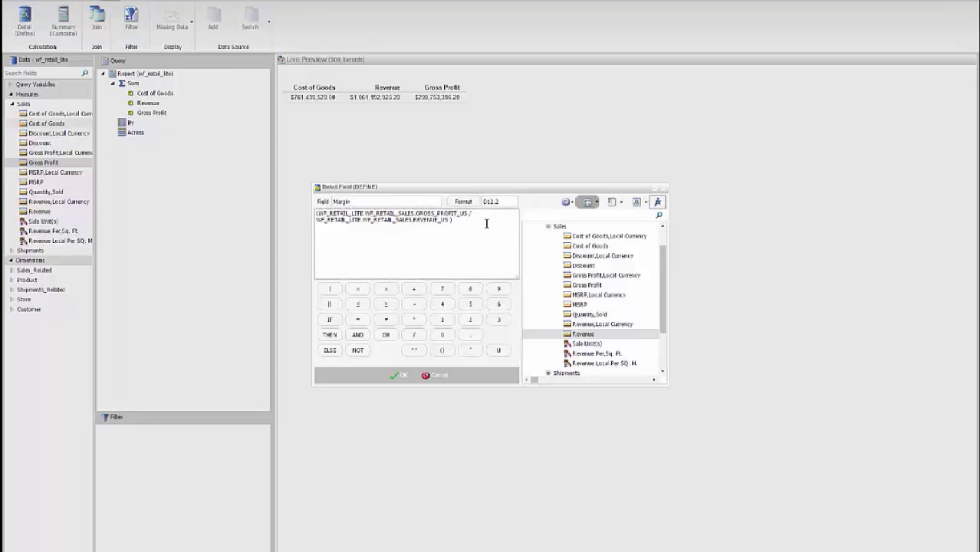
pyautogui.click(414, 318)
pyautogui.click(441, 319)
pyautogui.click(441, 336)
pyautogui.click(442, 335)
pyautogui.click(472, 204)
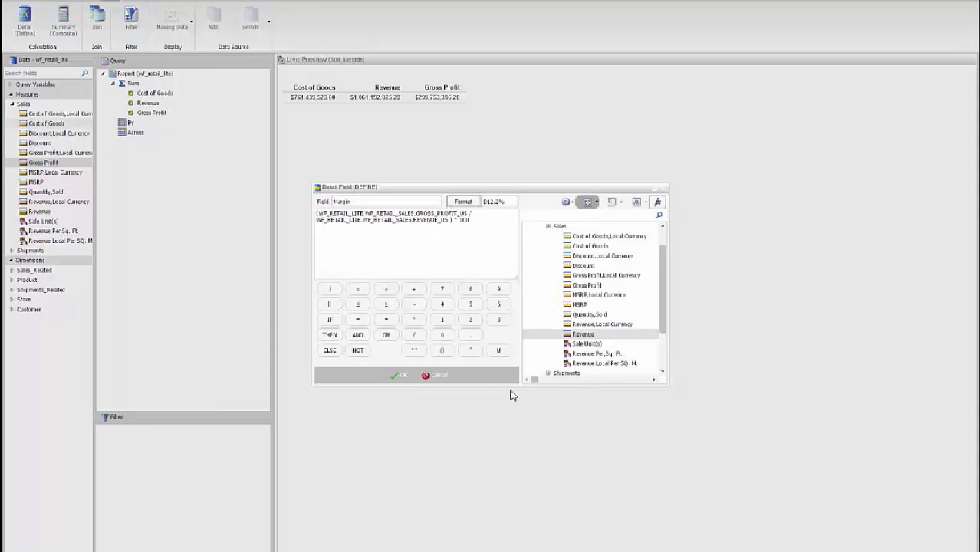
pyautogui.click(399, 376)
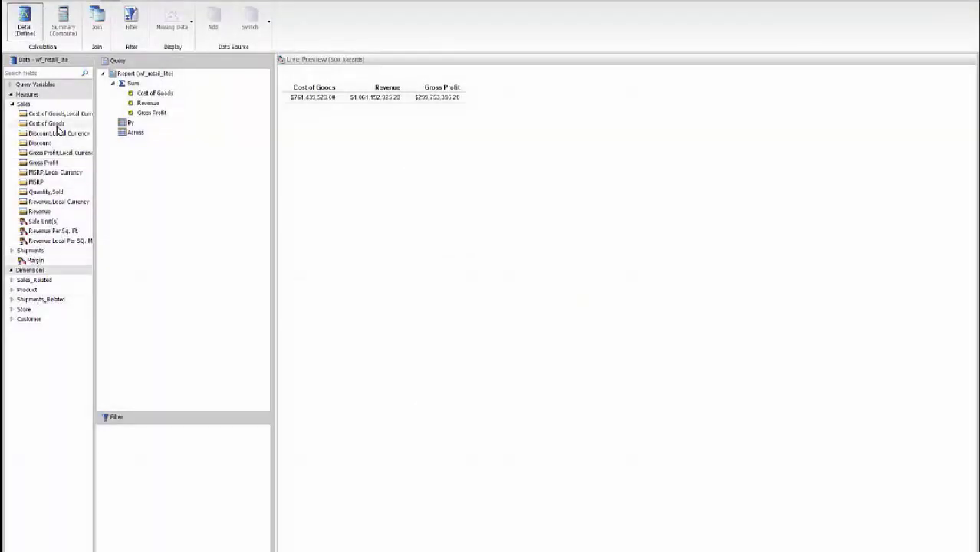
# Step: Place Margin above Cost of Goods and change its aggregation from Sum to Average
pyautogui.click(34, 261)
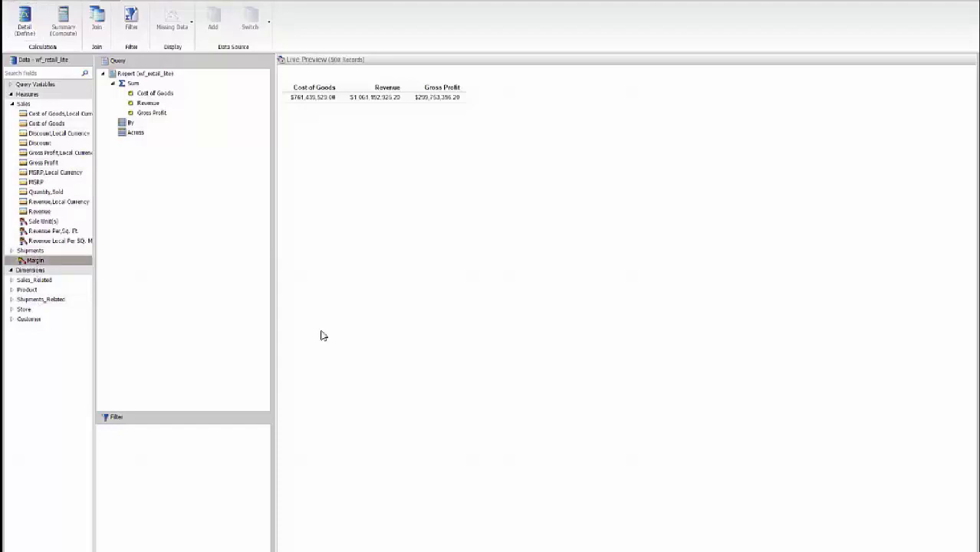
pyautogui.moveTo(35, 261); pyautogui.dragTo(131, 94)
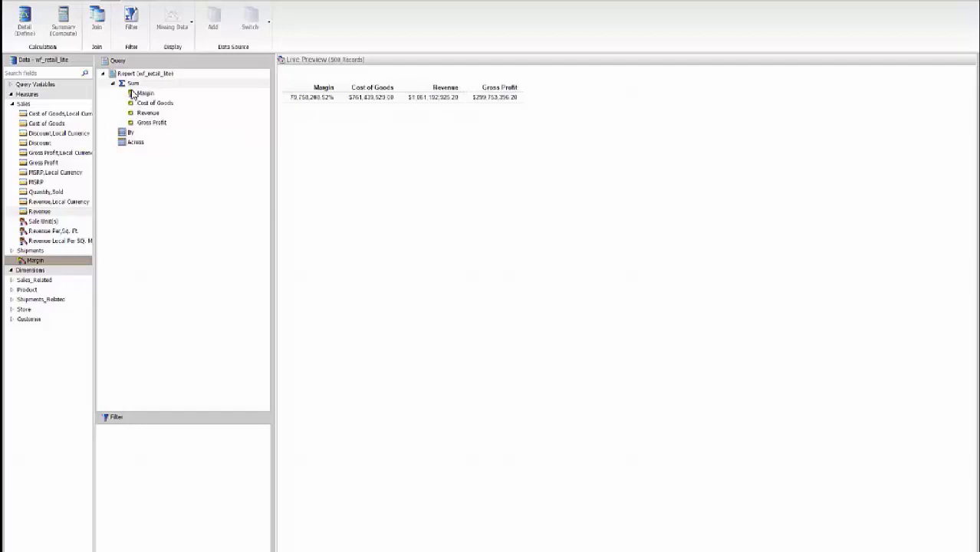
pyautogui.click(146, 94)
pyautogui.hotkey('shift', 'F10')
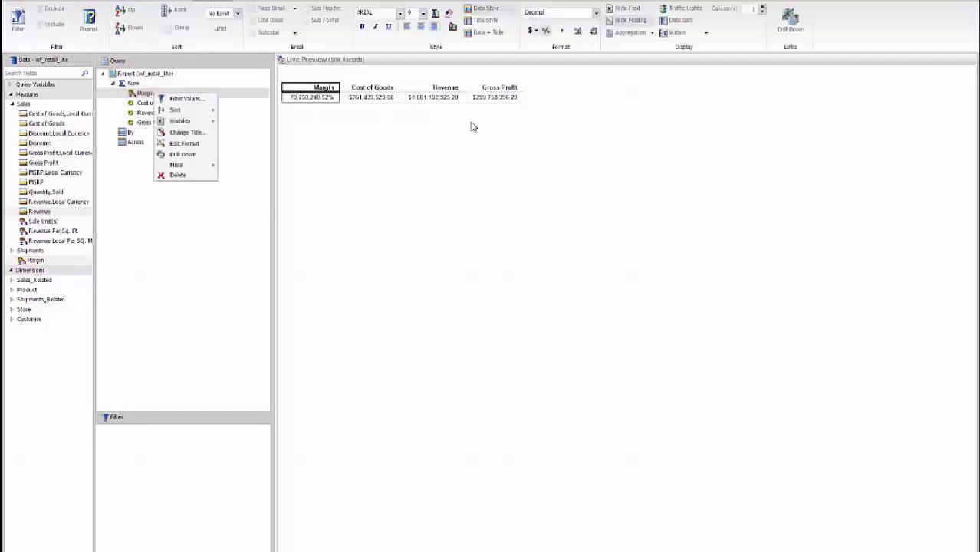
pyautogui.moveTo(190, 166)
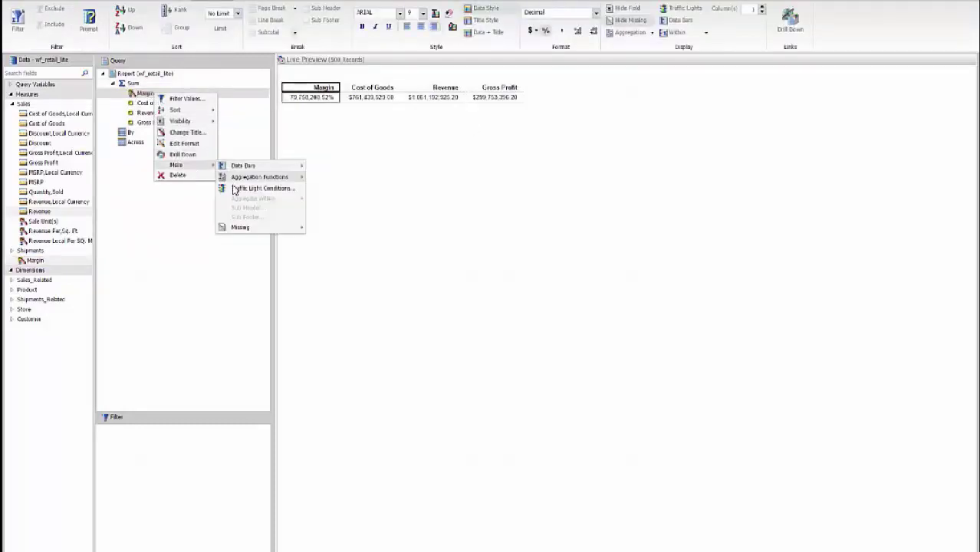
pyautogui.moveTo(261, 177)
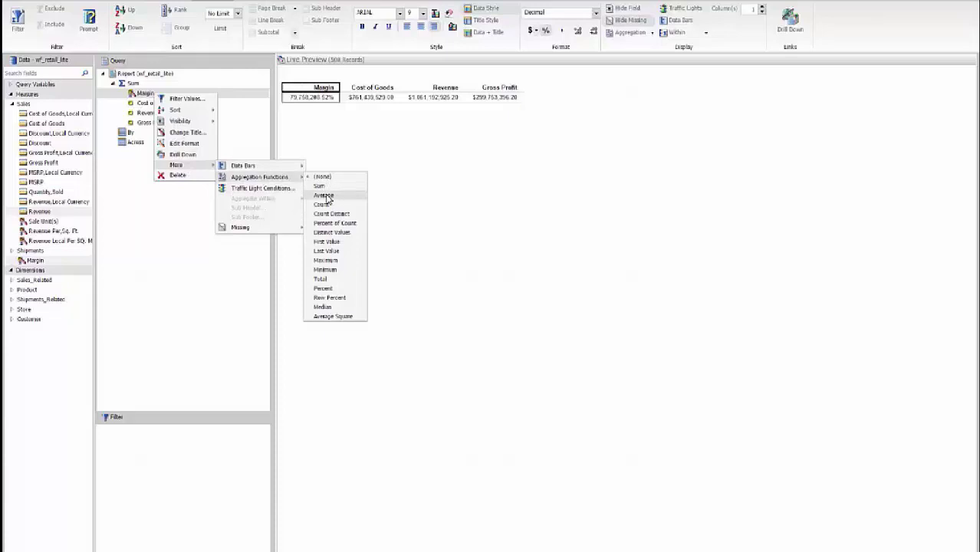
pyautogui.press('Return')
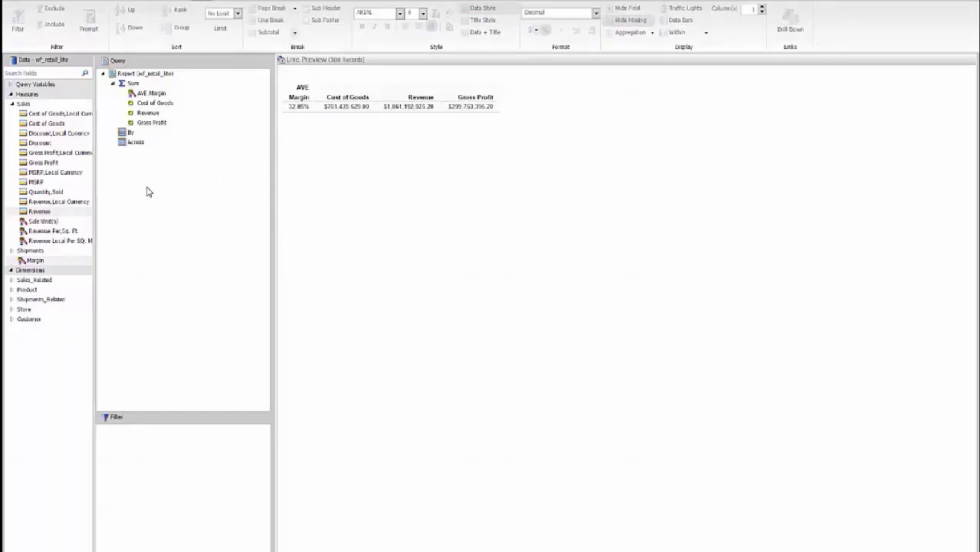
# Step: Expand the Product dimension to reveal fields such as Product_Category
pyautogui.click(11, 291)
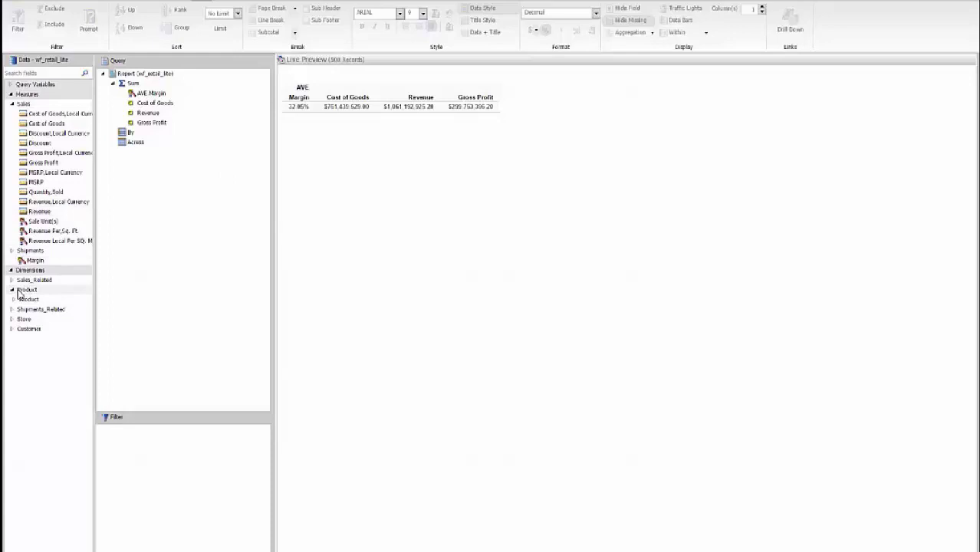
pyautogui.click(13, 300)
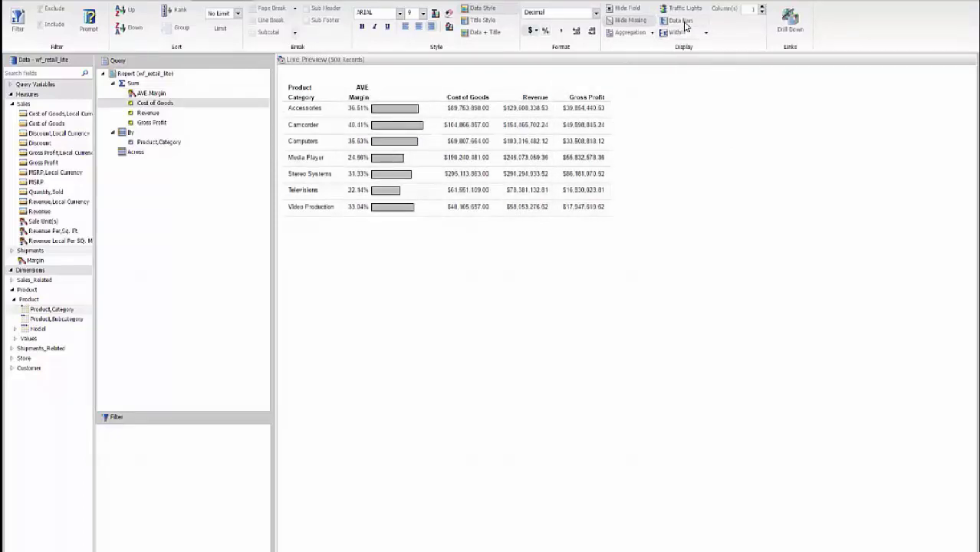
# Step: Add data bars to Cost of Goods, Revenue and Gross Profit, and sort categories by average Margin descending
pyautogui.click(667, 21)
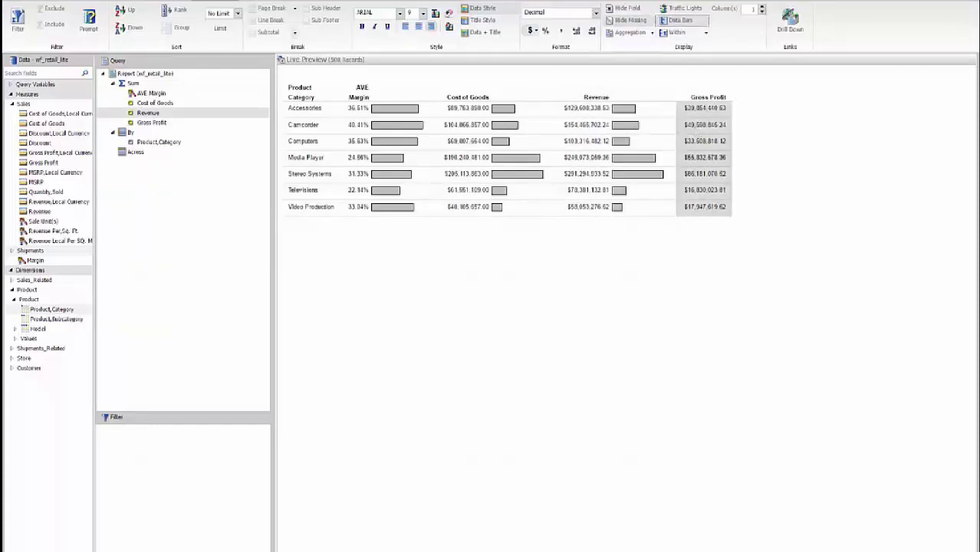
pyautogui.click(667, 21)
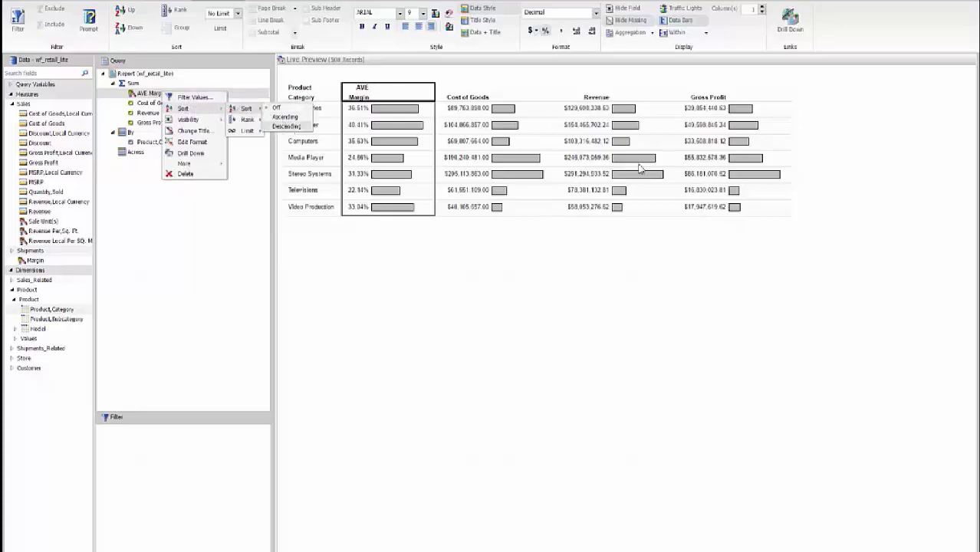
pyautogui.press('Return')
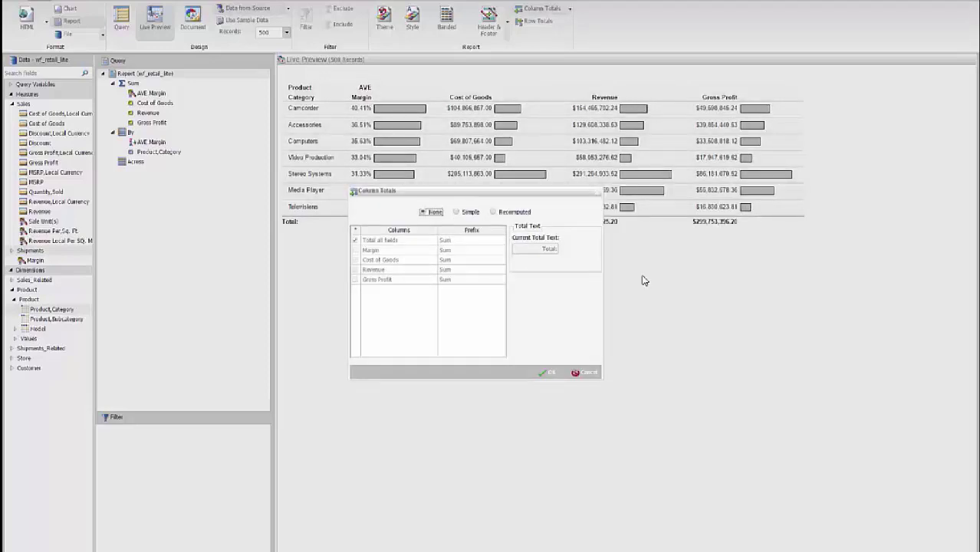
# Step: Set Recomputed column totals: Margin with the Average function, plus Cost of Goods, Revenue and Gross Profit
pyautogui.click(493, 212)
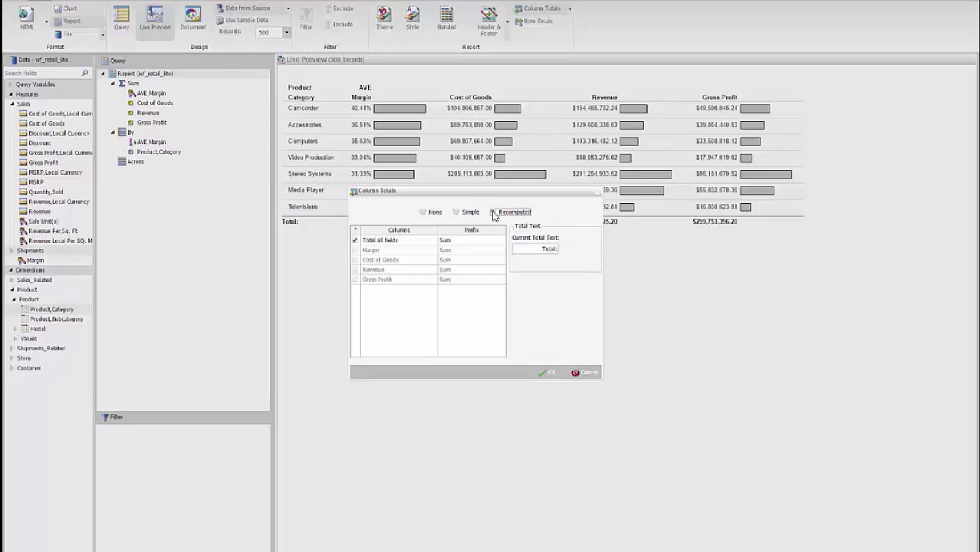
pyautogui.click(355, 241)
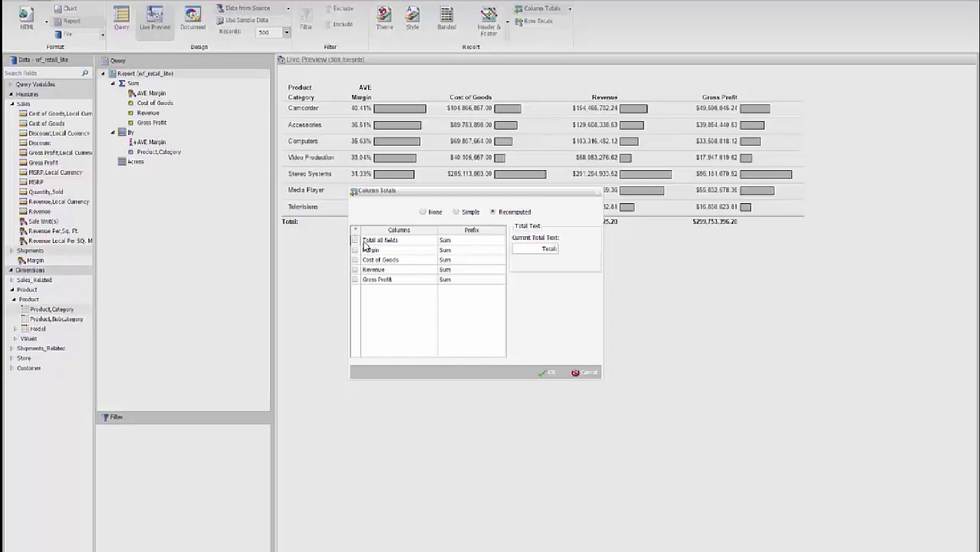
pyautogui.click(355, 251)
pyautogui.click(448, 252)
pyautogui.click(500, 255)
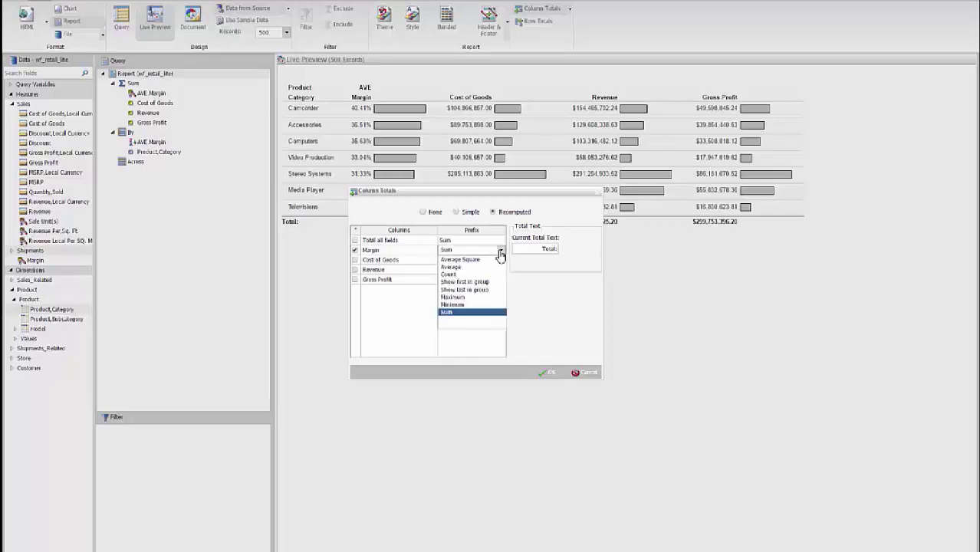
pyautogui.click(460, 268)
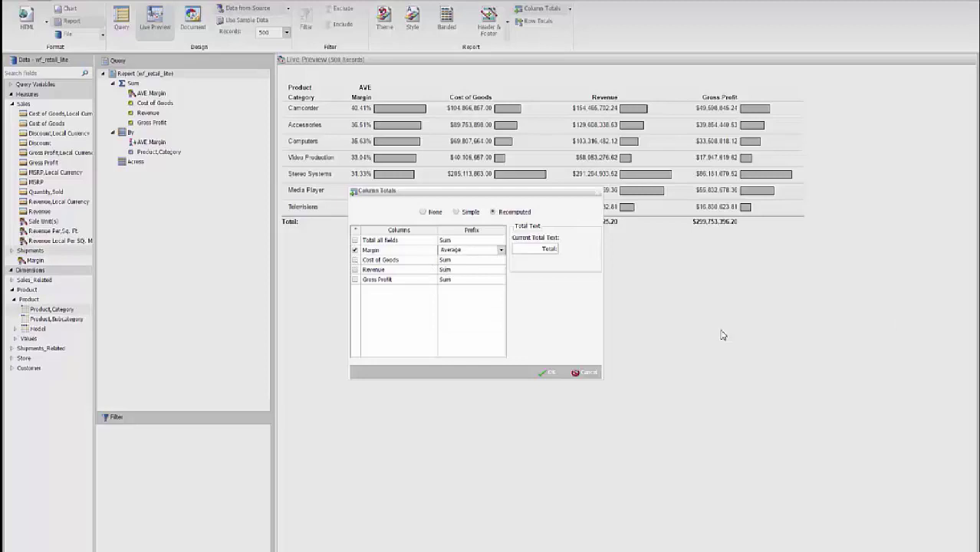
pyautogui.click(354, 260)
pyautogui.click(354, 270)
pyautogui.click(354, 280)
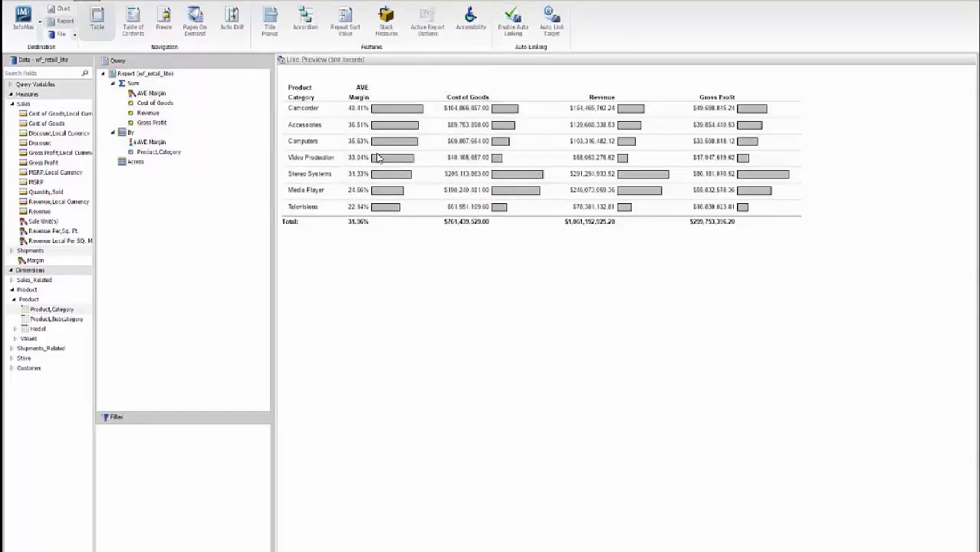
# Step: Switch on Auto Drill for the report
pyautogui.click(235, 23)
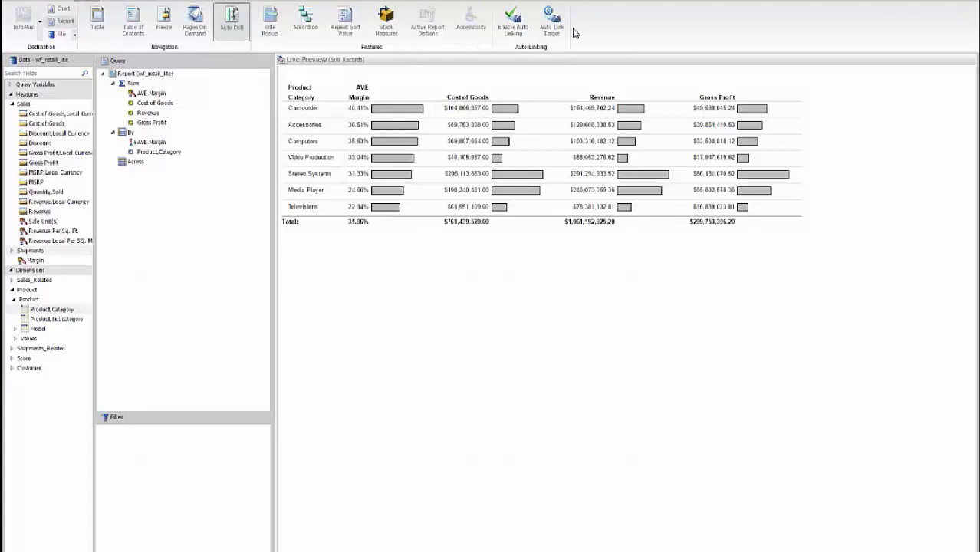